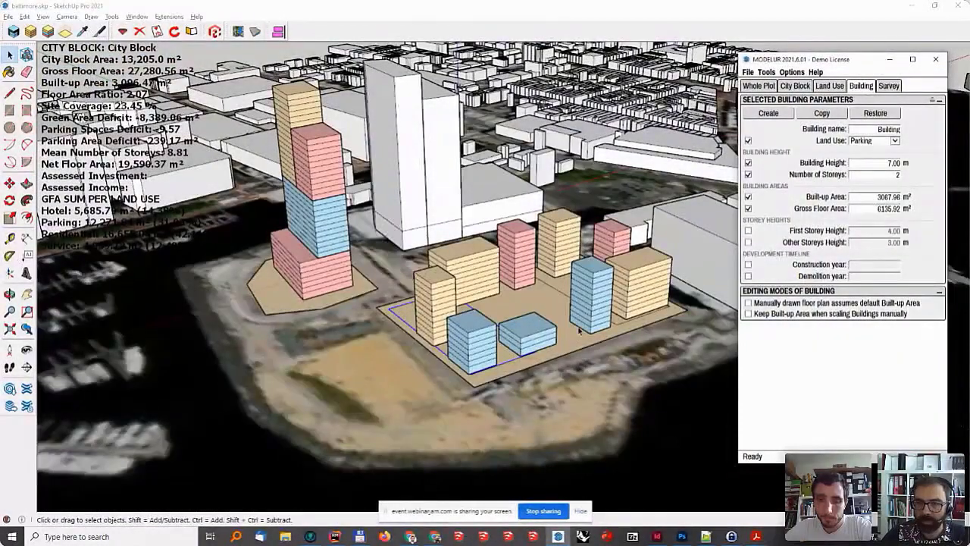
Select the two tan residential blocks and two small blue front buildings and set their construction year to 2025.
left_click(583, 307)
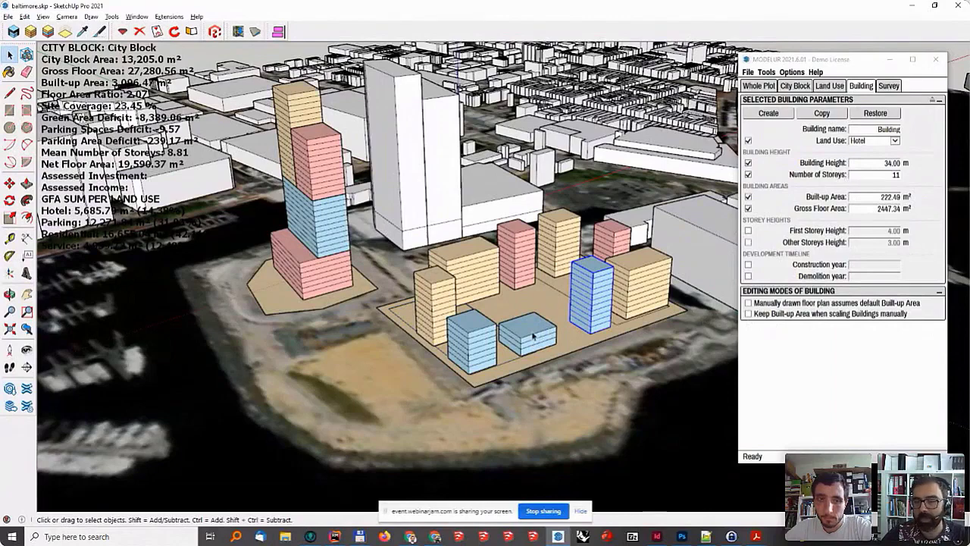
middle_click_drag(533, 336, 536, 341)
left_click(536, 341, "shift")
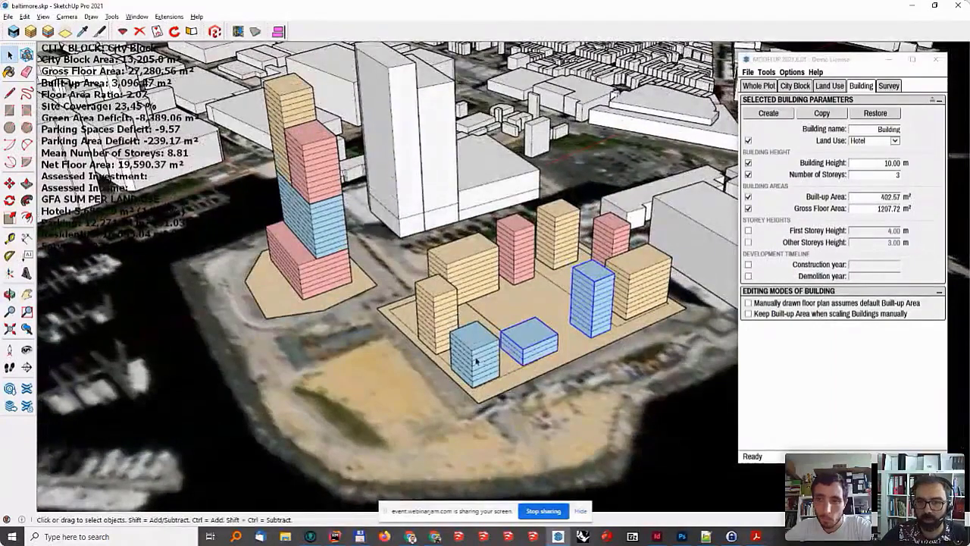
left_click(476, 362, "shift")
left_click(455, 314, "shift")
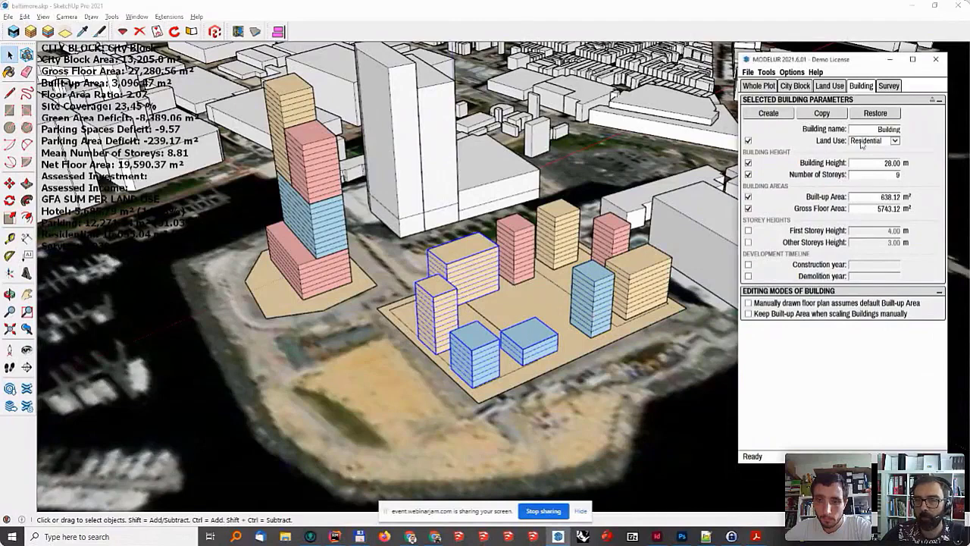
left_click(876, 264)
type("2025")
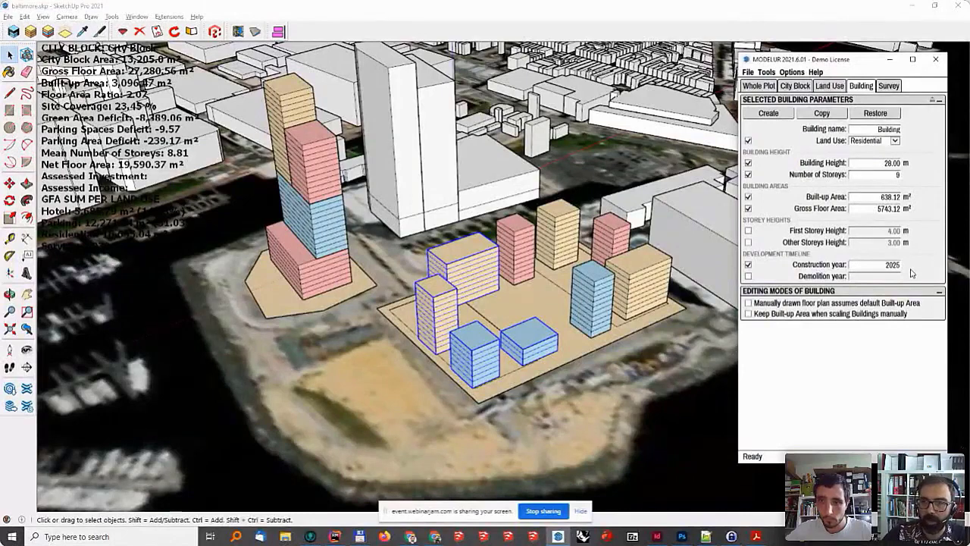
Show the urban control survey and its 2024–2026 development timeline, set at 2025.
left_click(887, 87)
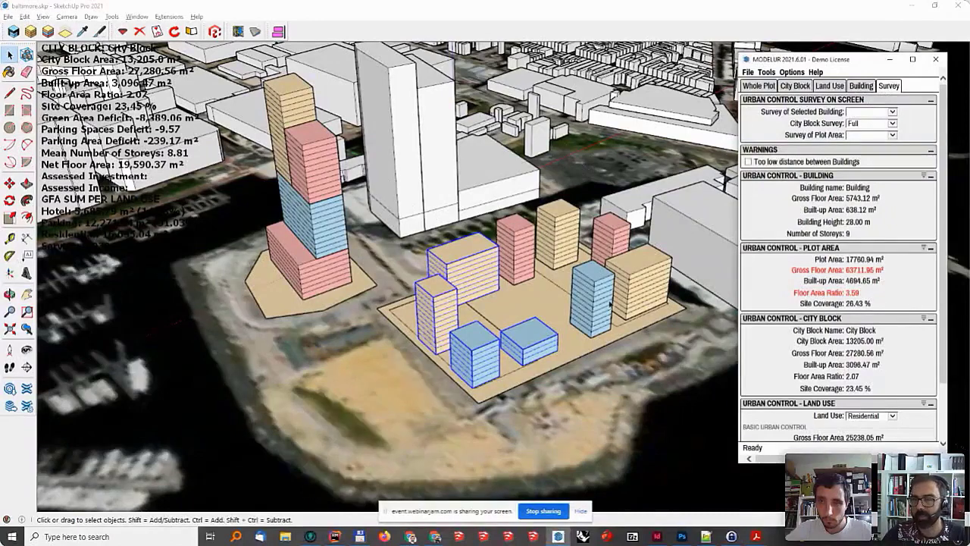
scroll(943, 258, "down", 3)
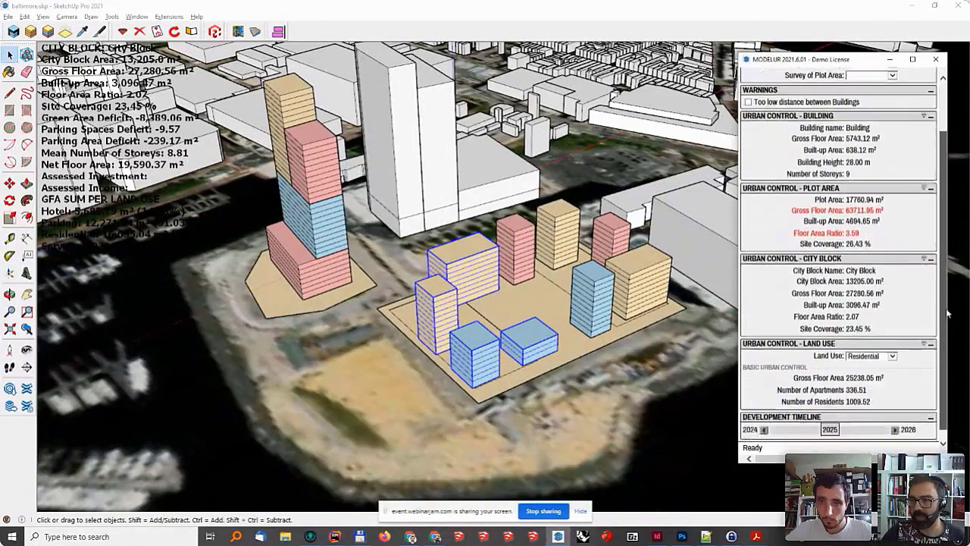
scroll(857, 373, "up", 5)
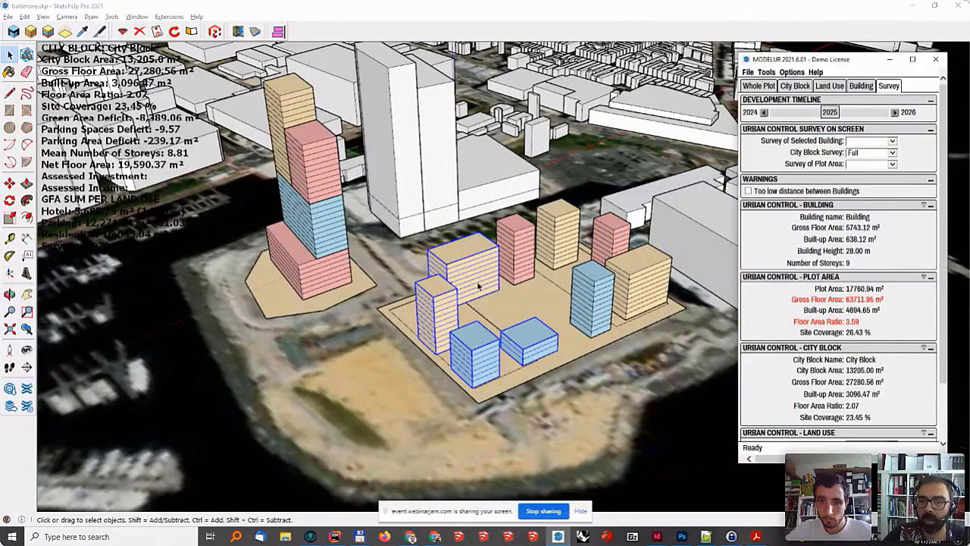
Select the five rear pink, tan and blue buildings and give them construction year 2027.
left_click(515, 242)
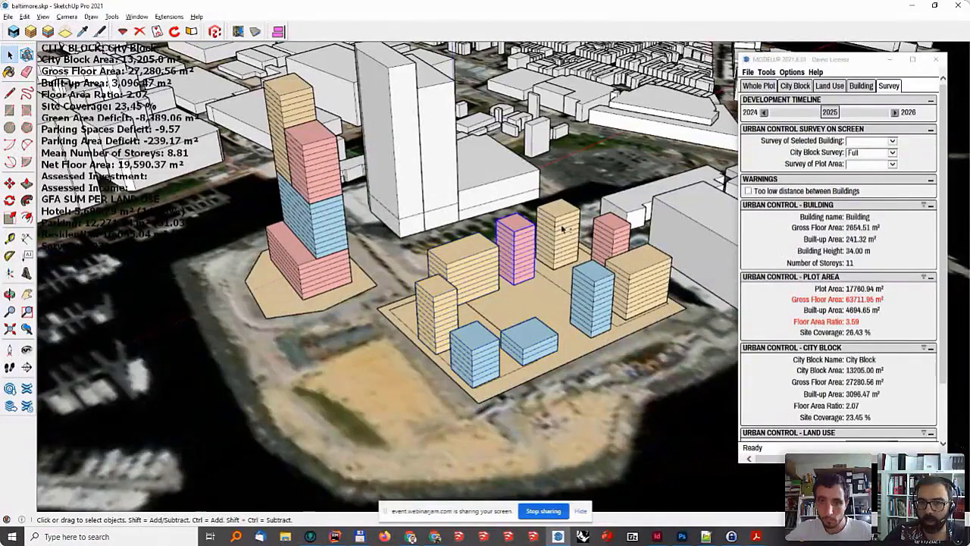
left_click(558, 231, "ctrl")
left_click(611, 235, "ctrl")
left_click(635, 285, "ctrl")
left_click(599, 303, "ctrl")
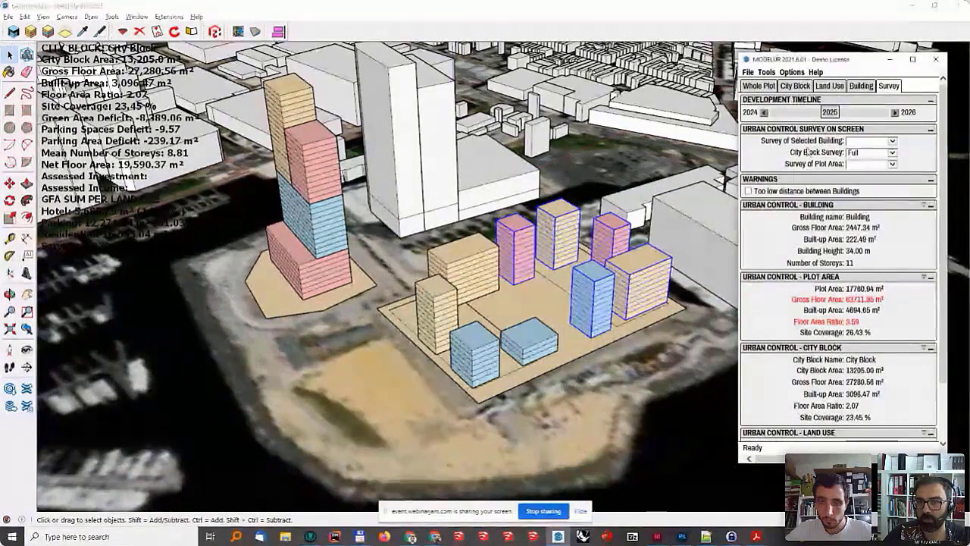
left_click(861, 86)
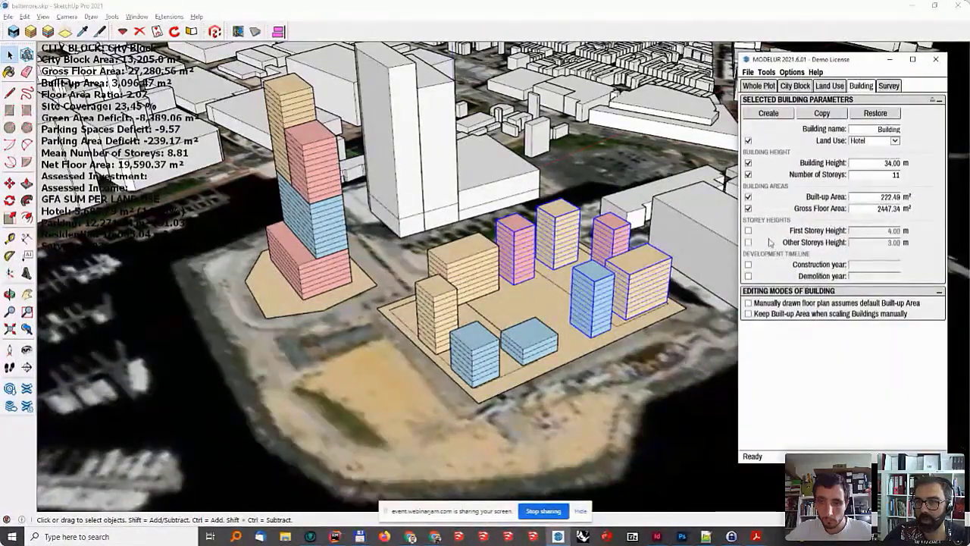
left_click(748, 265)
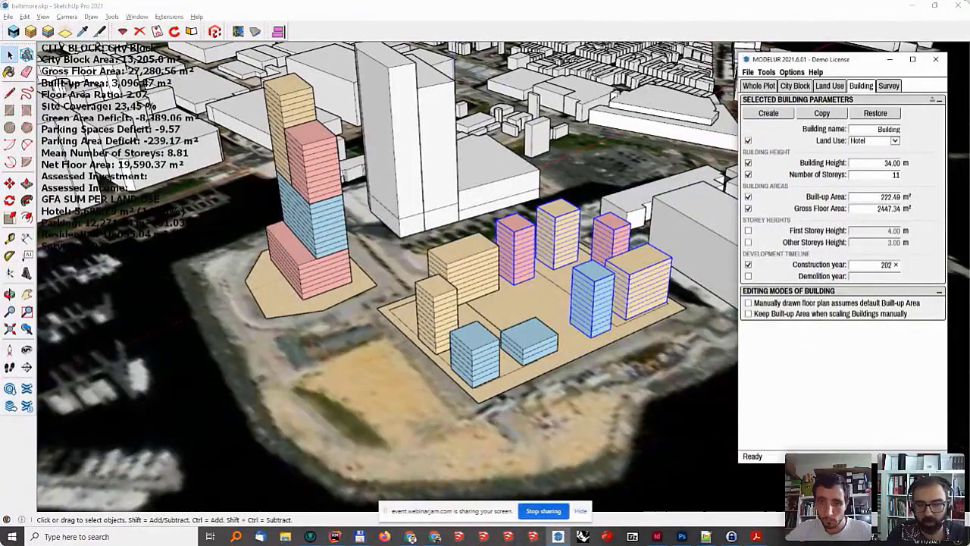
key("Return")
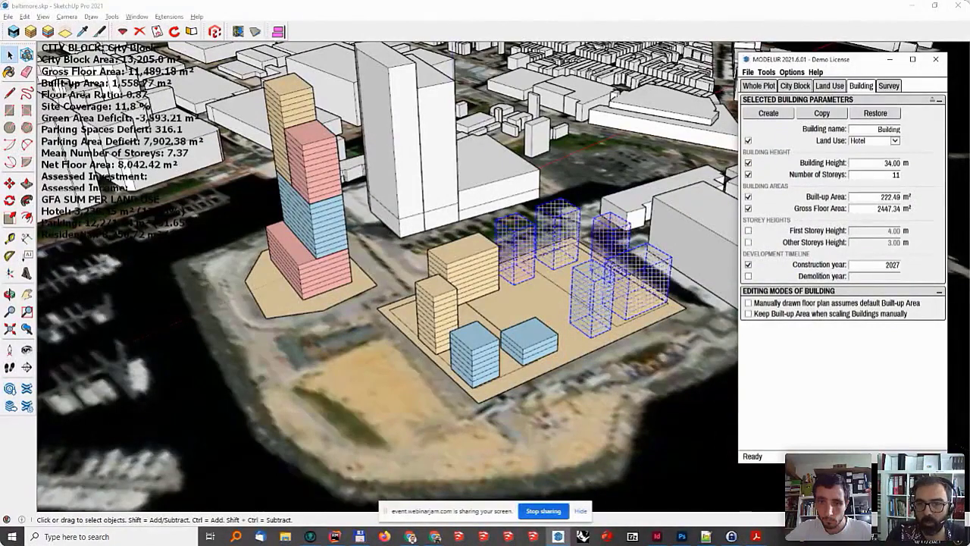
left_click(552, 303)
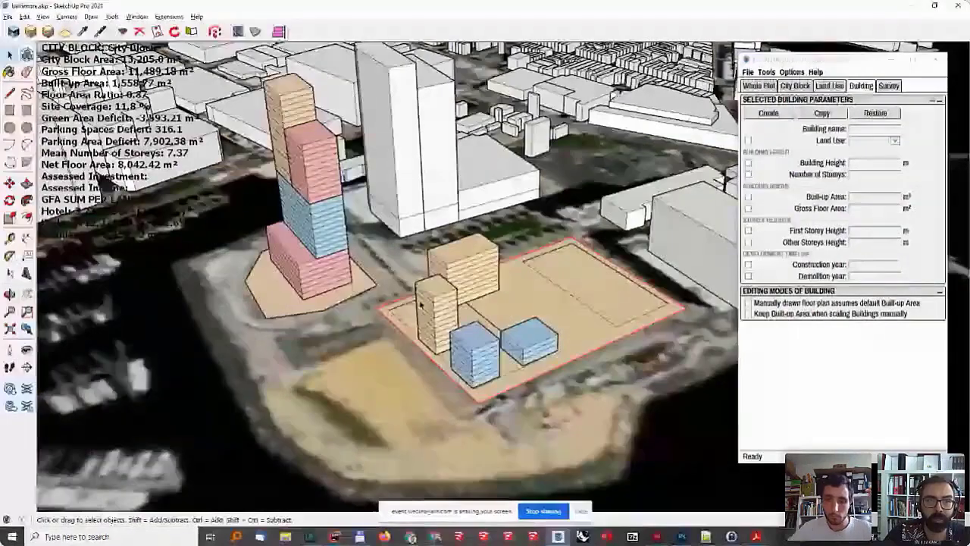
Move the development timeline back to 2024 so the plot is empty.
middle_click_drag(485, 303, 485, 273)
left_click(888, 86)
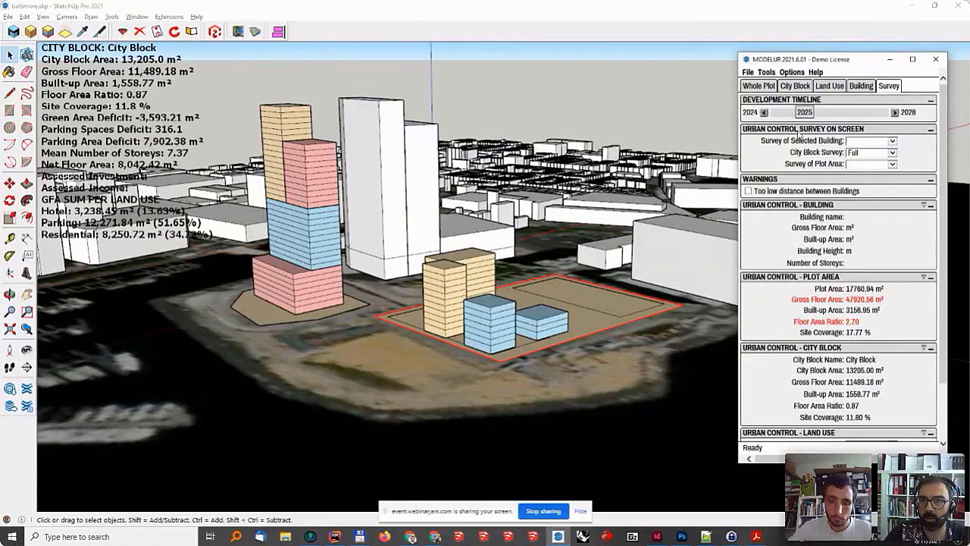
left_click_drag(804, 112, 780, 112)
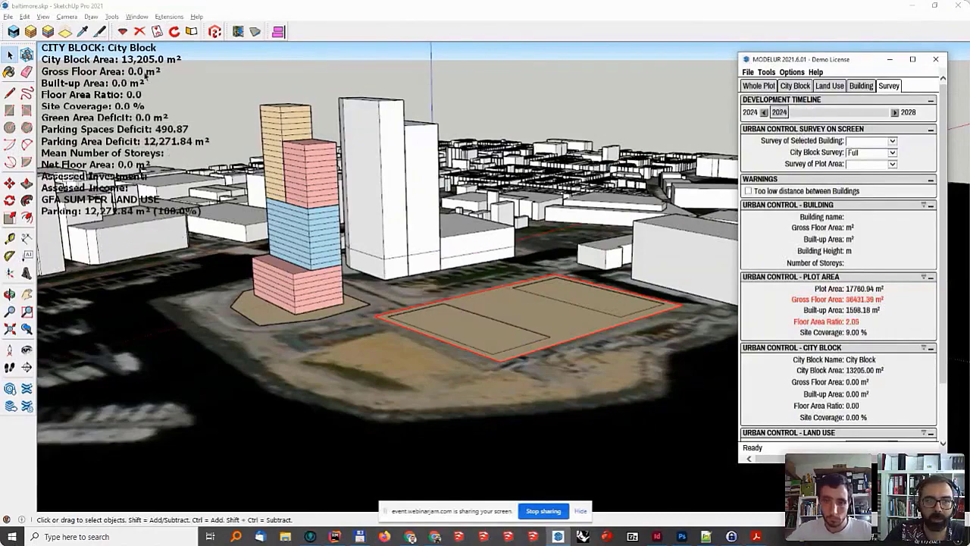
Orbit below ground and select both underground parking slabs.
middle_click_drag(545, 308, 525, 295)
left_click(524, 295)
left_click(634, 326, "shift")
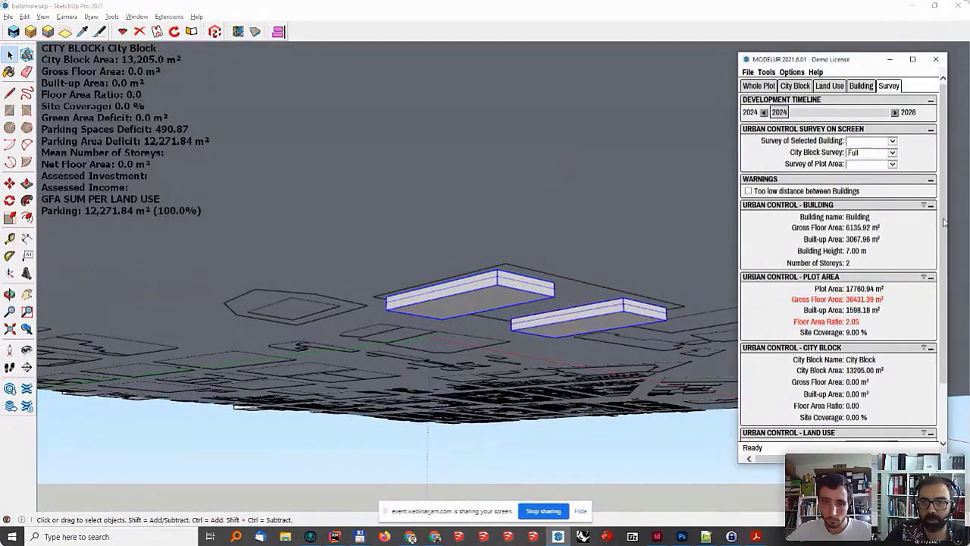
Give the left parking slab construction year 2025 and the right one 2027, then return to an aerial view.
left_click(861, 85)
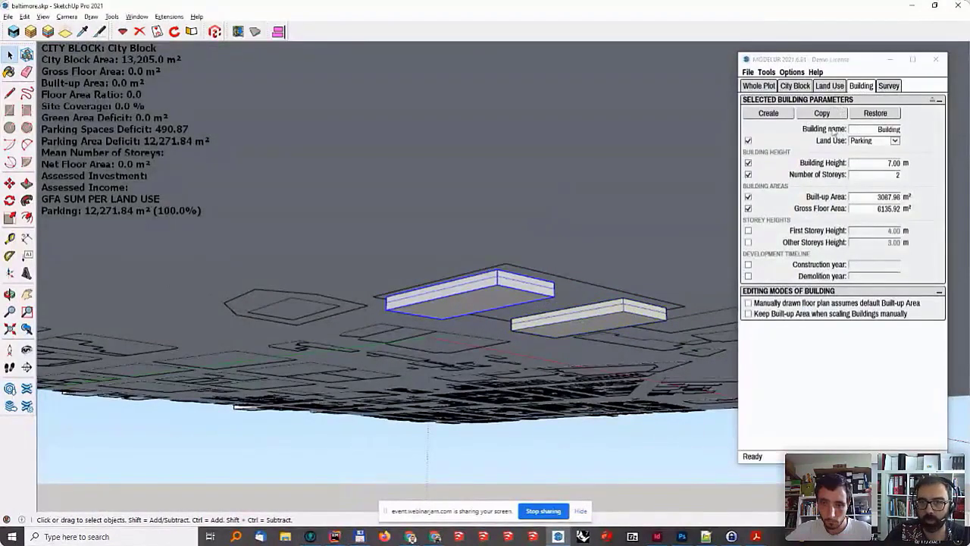
left_click(747, 265)
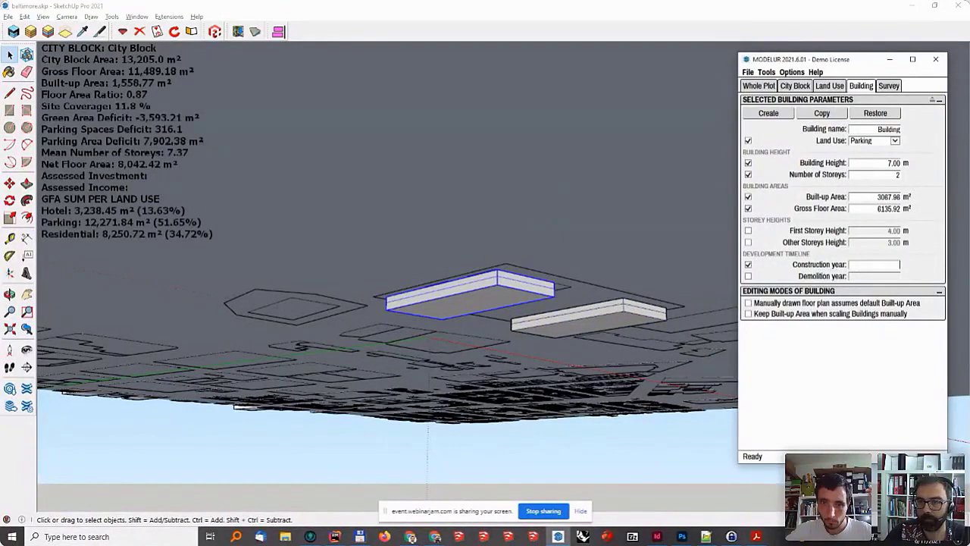
type("2025")
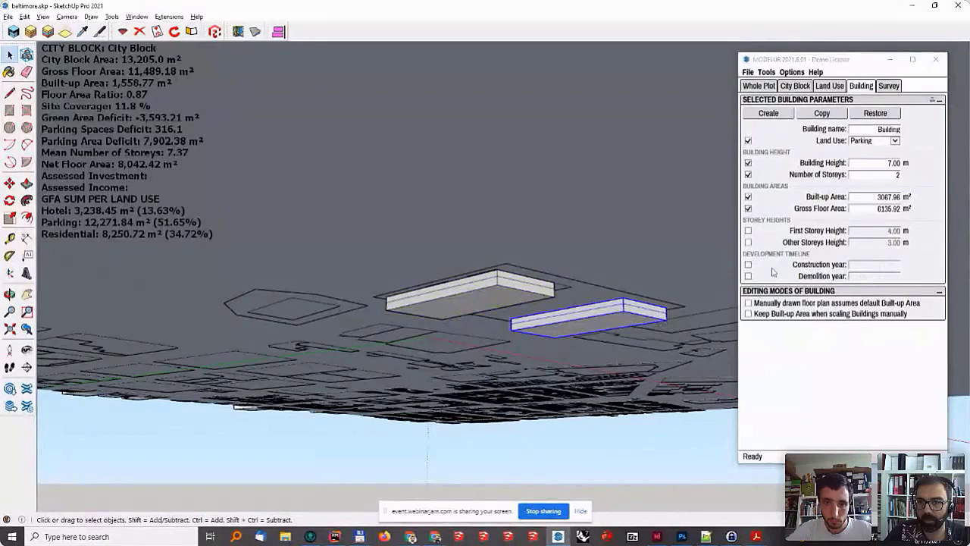
left_click(748, 266)
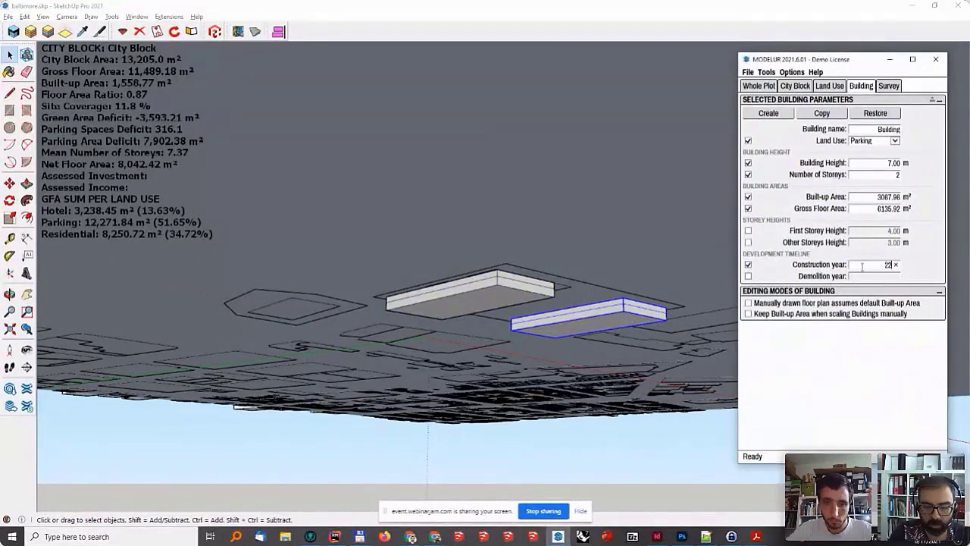
type("2027")
key("Return")
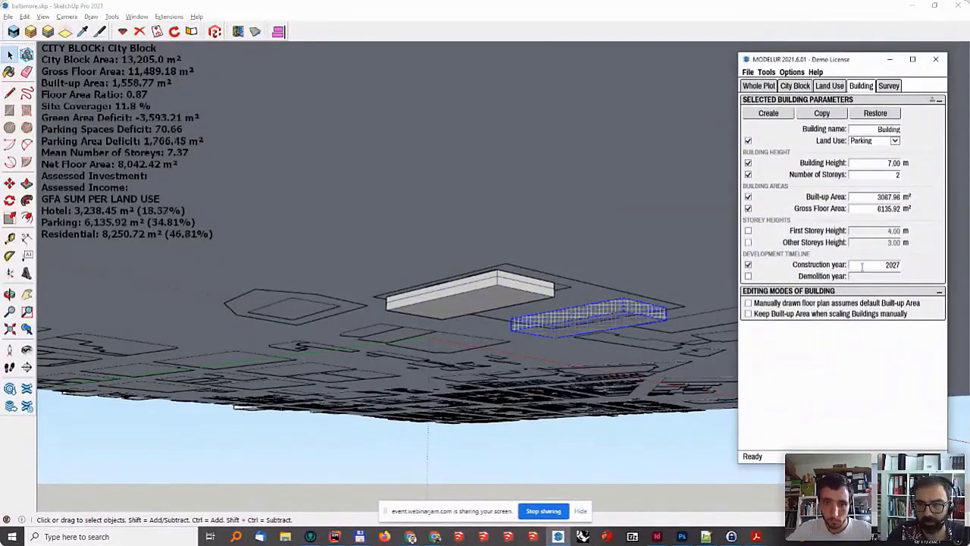
left_click(570, 371)
middle_click_drag(569, 370, 549, 289)
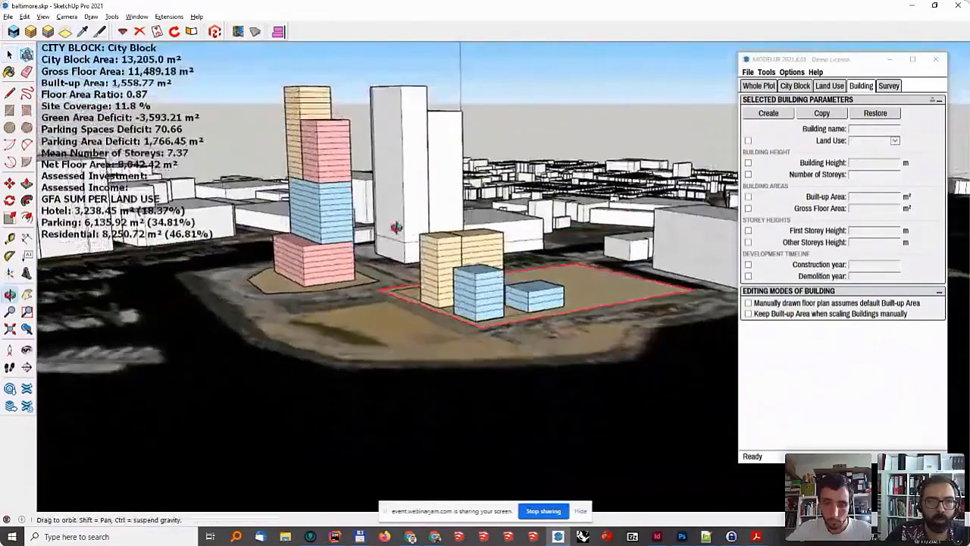
Advance the timeline to 2025 and bring up the Parking land use requirements form.
left_click(889, 86)
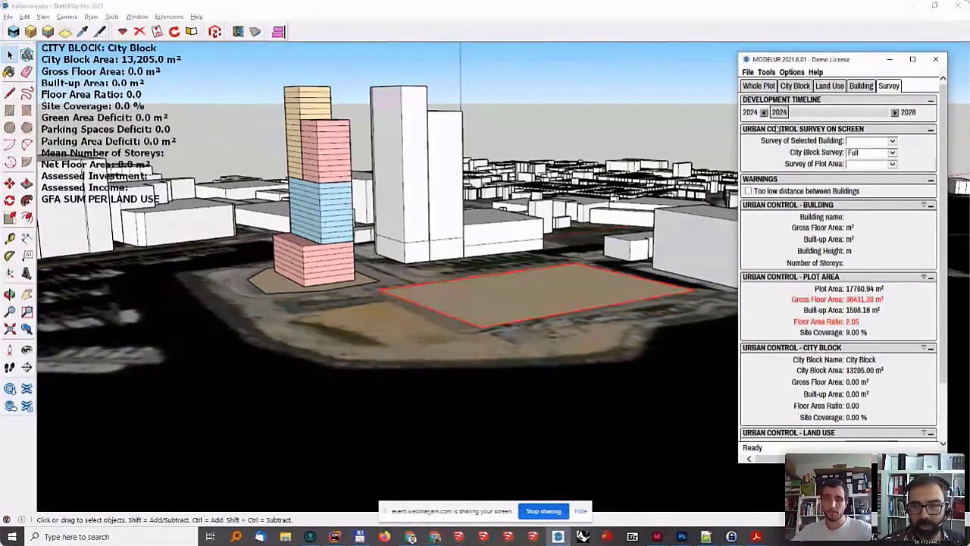
left_click_drag(779, 112, 804, 113)
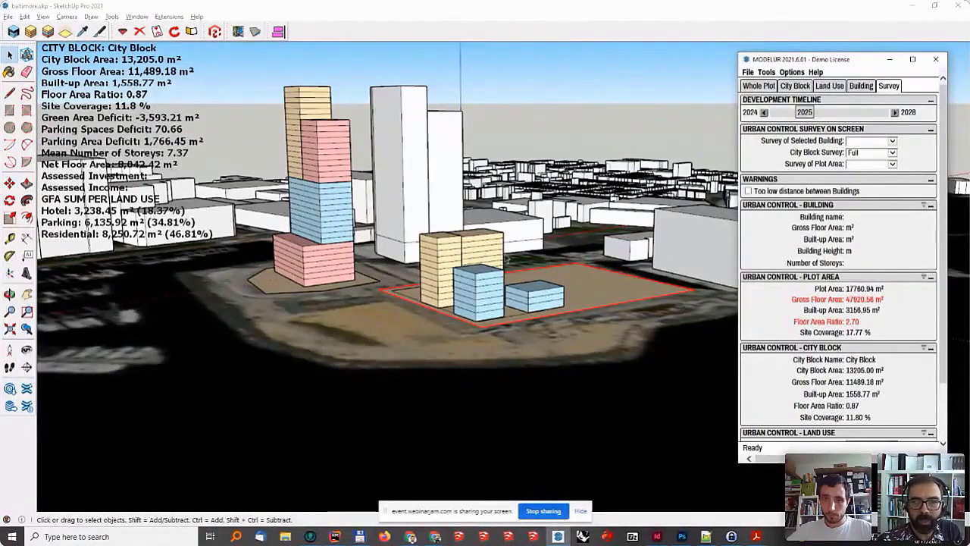
middle_click_drag(151, 228, 142, 175)
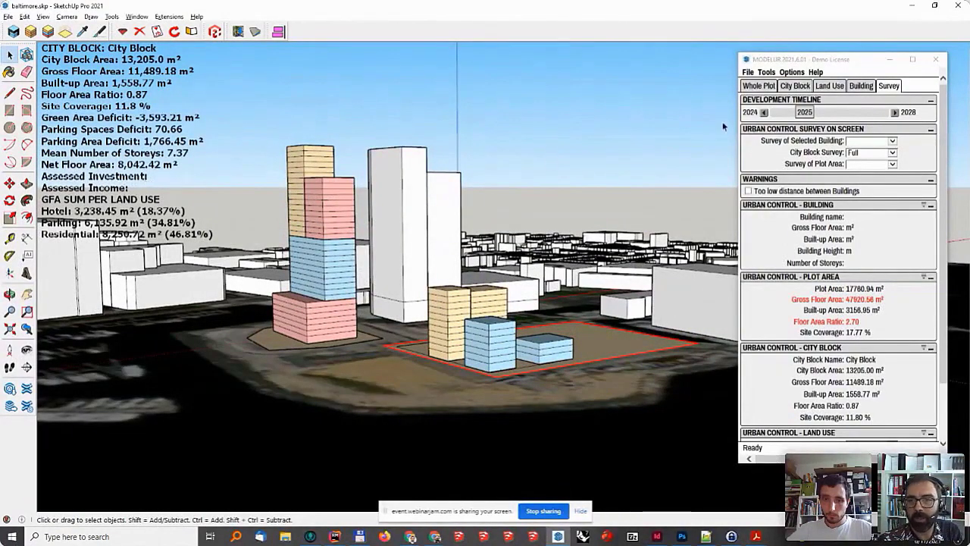
left_click(829, 86)
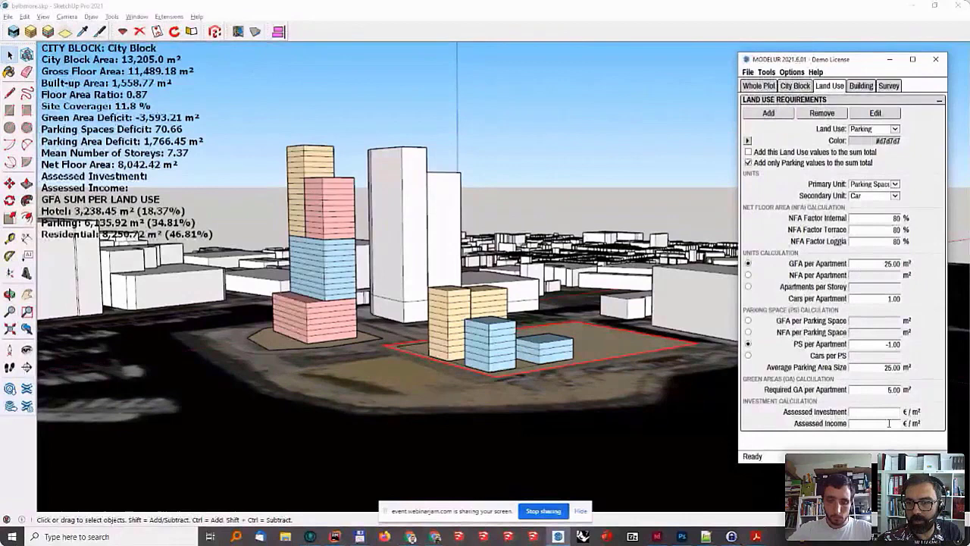
Set Residential land use to 900 €/m² assessed investment and 1200 €/m² assessed income.
left_click(869, 132)
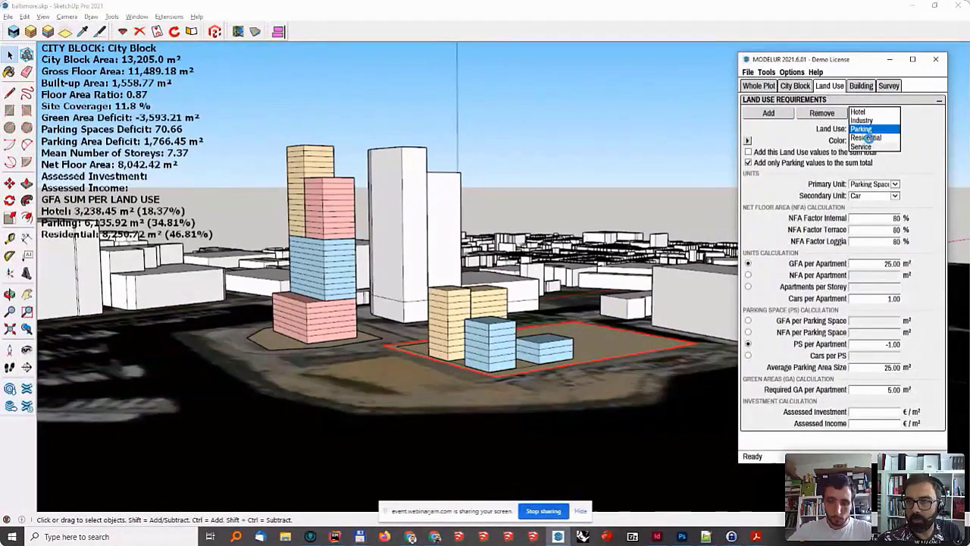
left_click(868, 148)
left_click(885, 409)
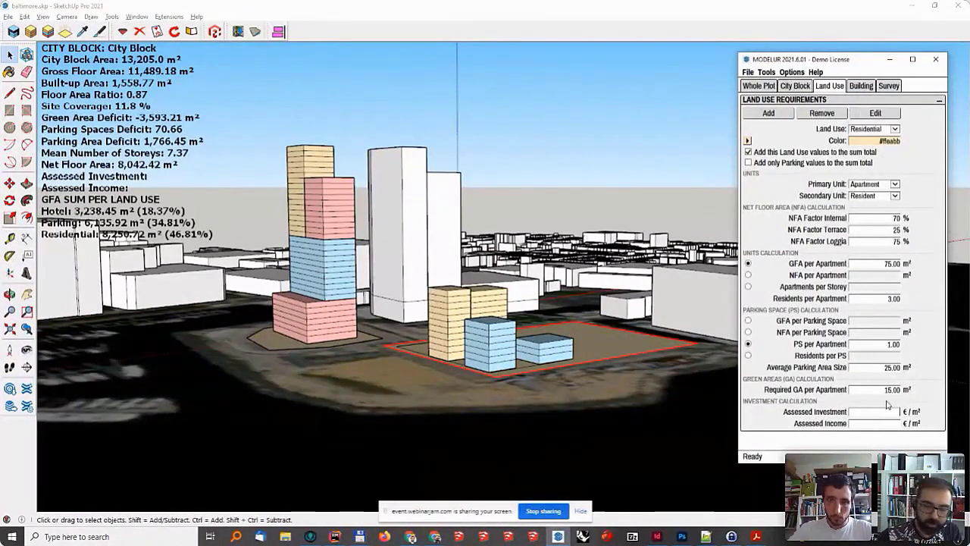
type("900")
key("Return")
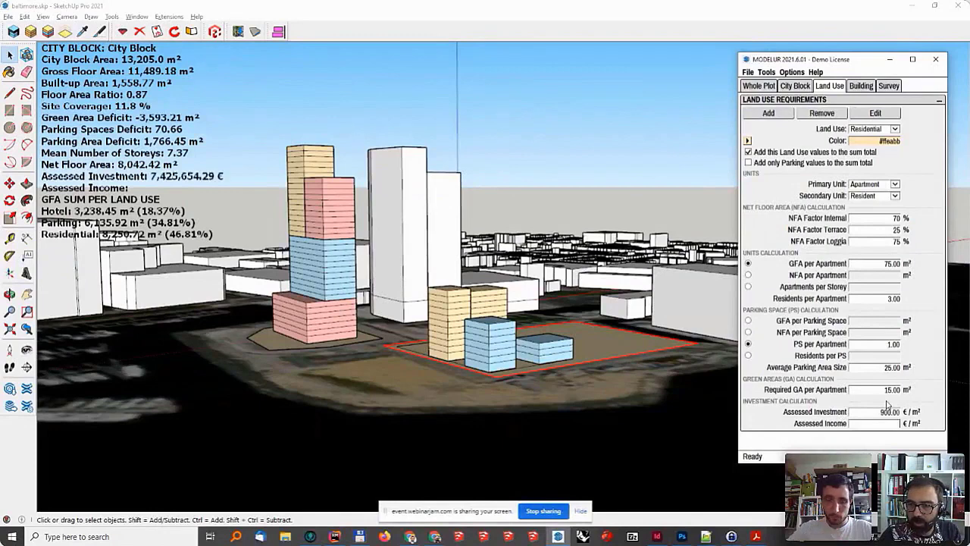
type("1200")
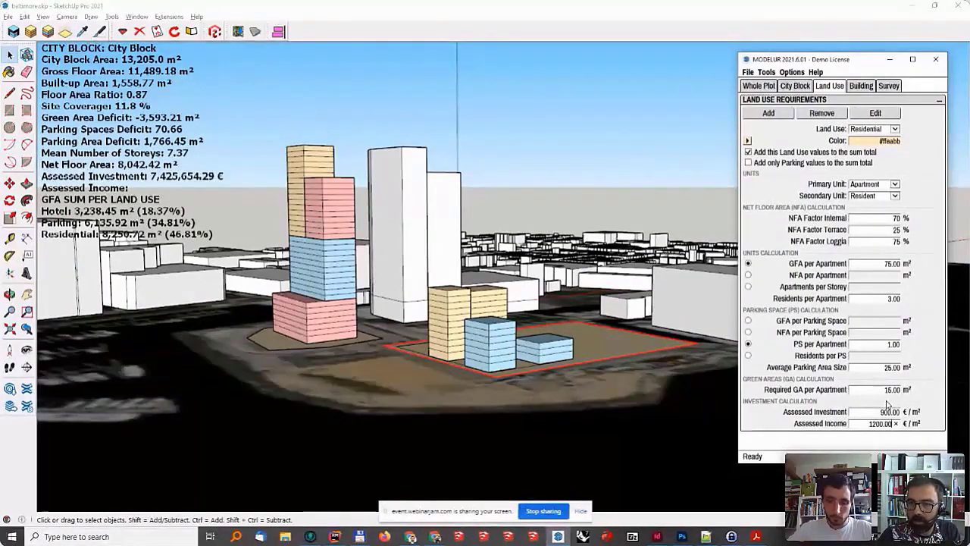
key("Return")
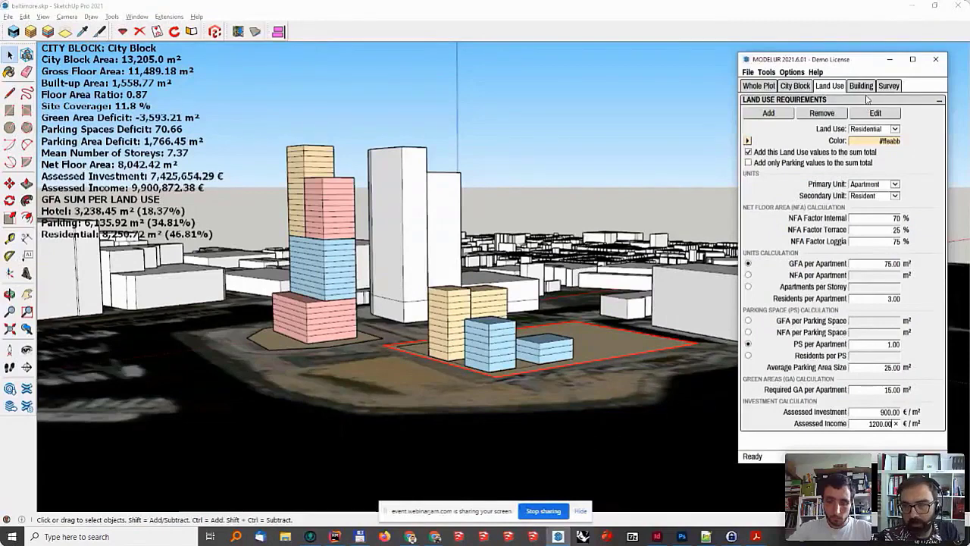
Set Hotel land use to 1100 €/m² investment and 1500 €/m² income.
left_click(866, 129)
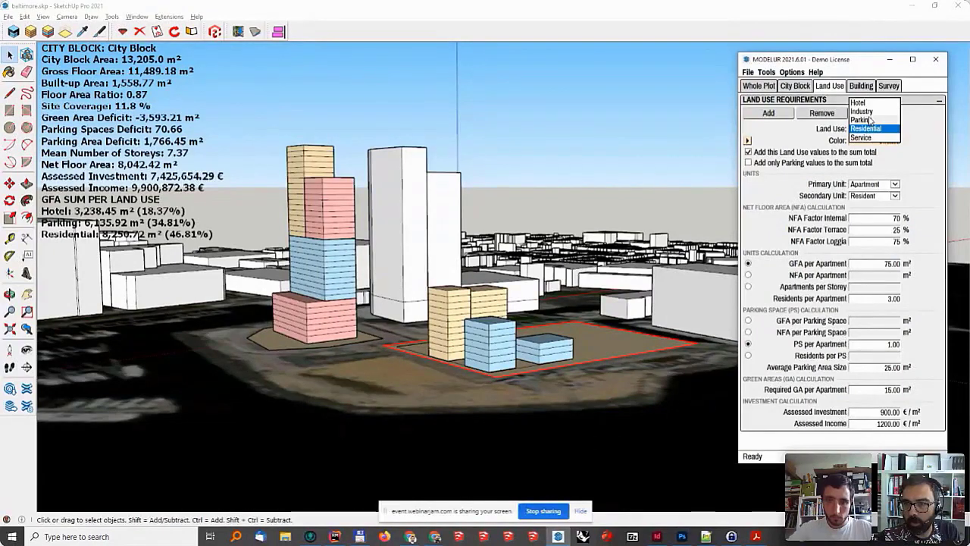
left_click(859, 103)
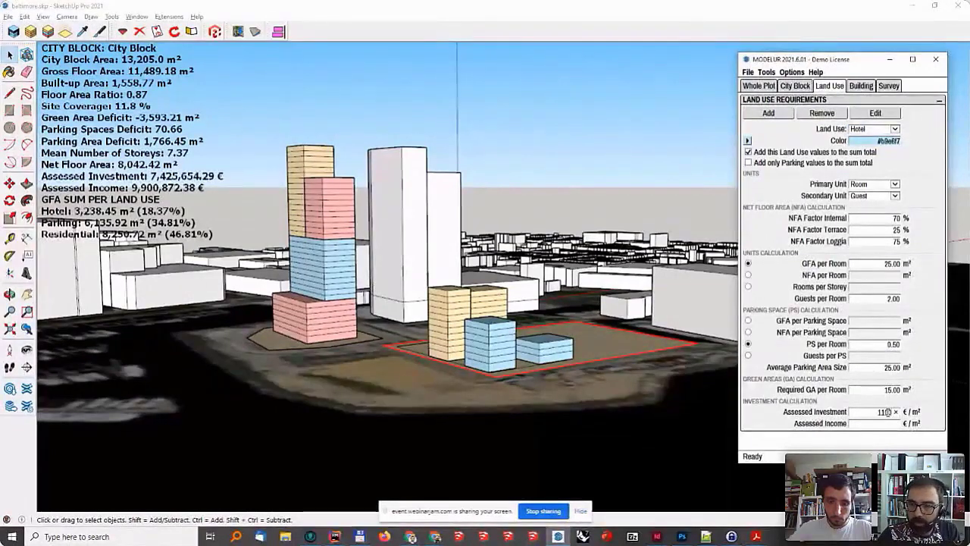
key("Return")
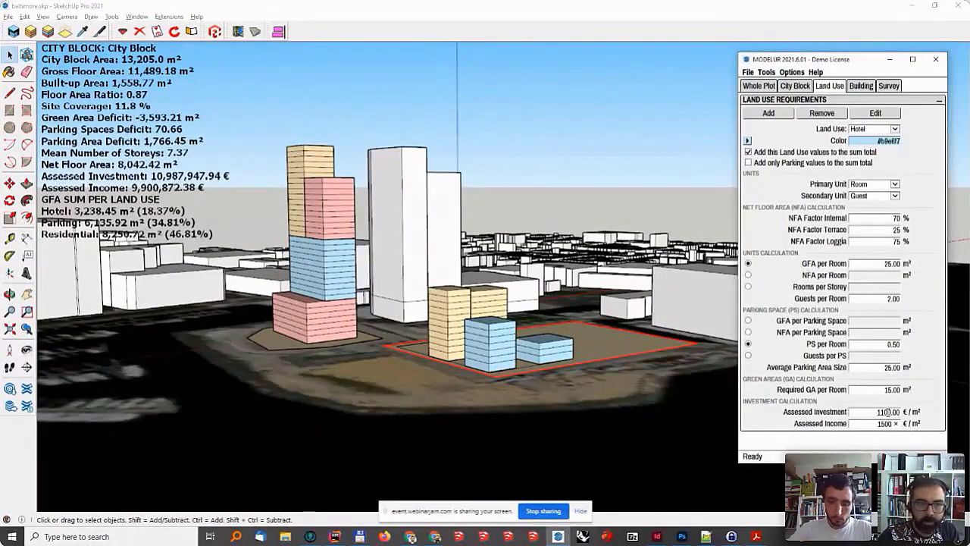
key("Return")
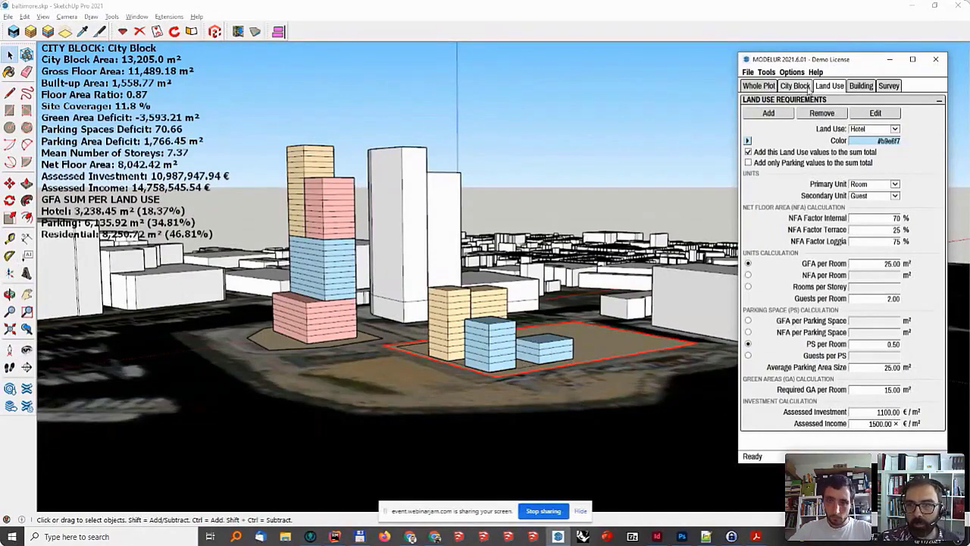
Scale the small front blue hotel building slightly taller, raising hotel floor area to 3,641.02 m².
left_click(559, 348)
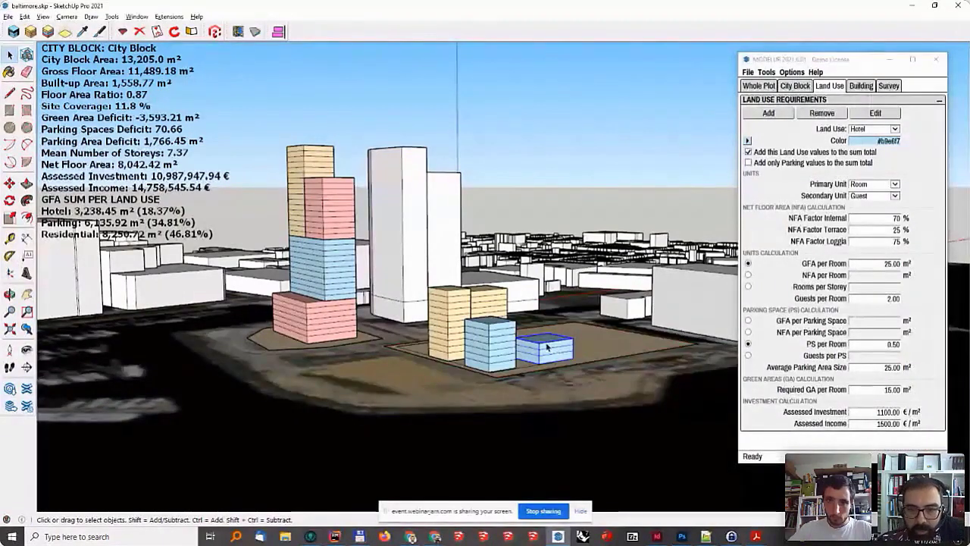
key("s")
left_click(542, 334)
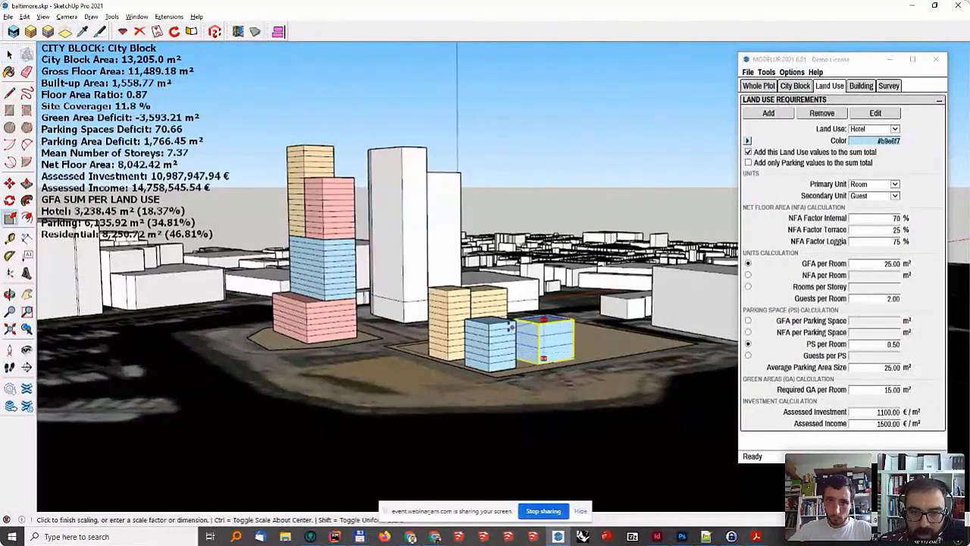
left_click(544, 321)
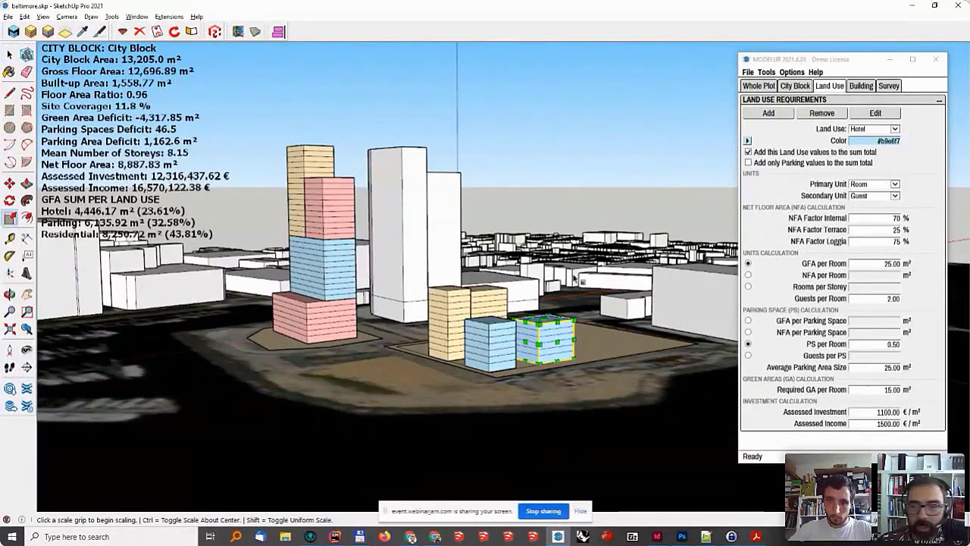
left_click(742, 220)
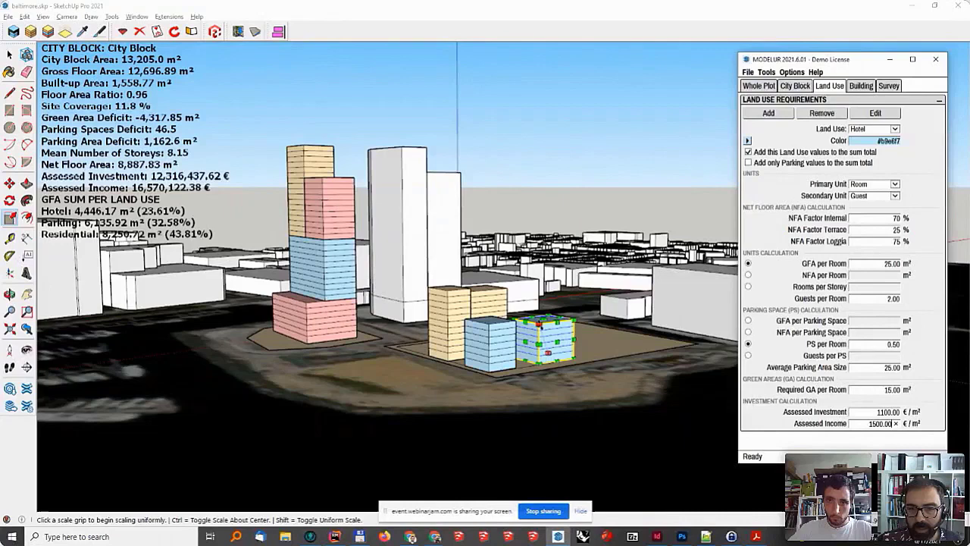
left_click(539, 323)
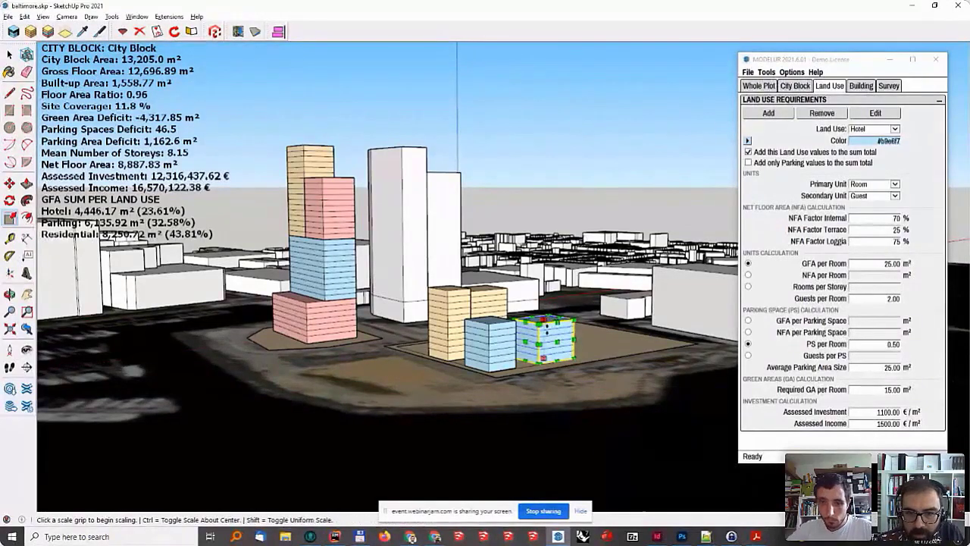
left_click(546, 328)
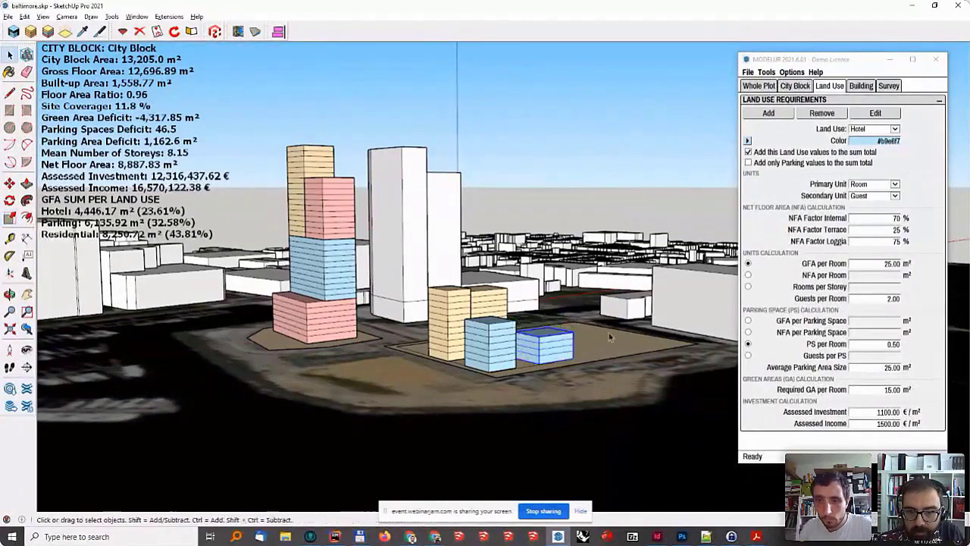
Scrub the development timeline through 2026 and 2027, then rewind it to 2024.
left_click(888, 86)
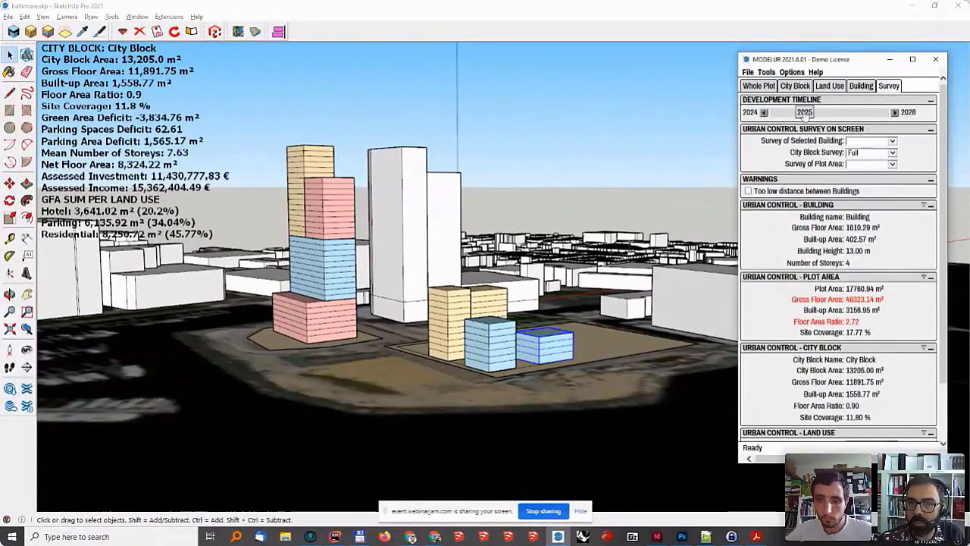
mouse_move(813, 112)
left_mouse_down()
mouse_move(840, 116)
mouse_move(827, 116)
left_mouse_up()
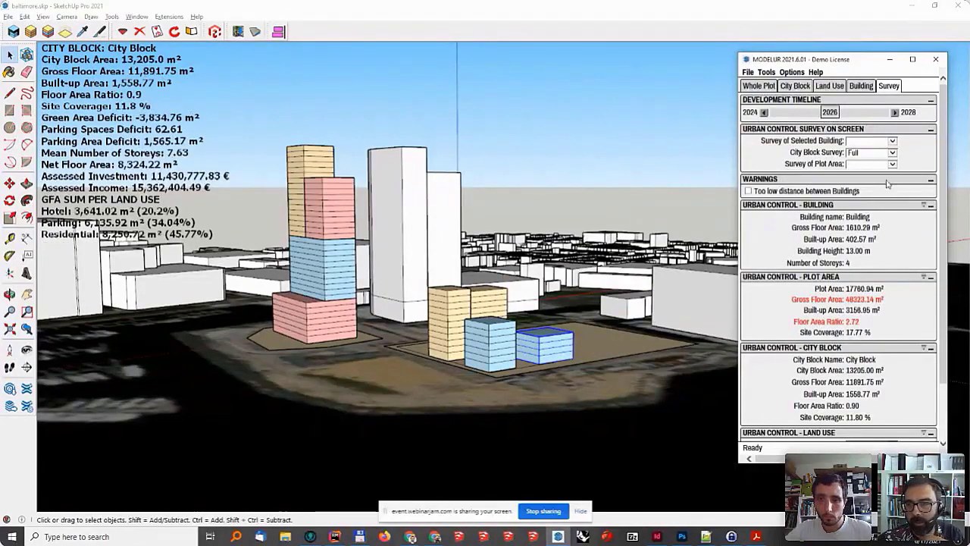
left_click_drag(830, 113, 841, 115)
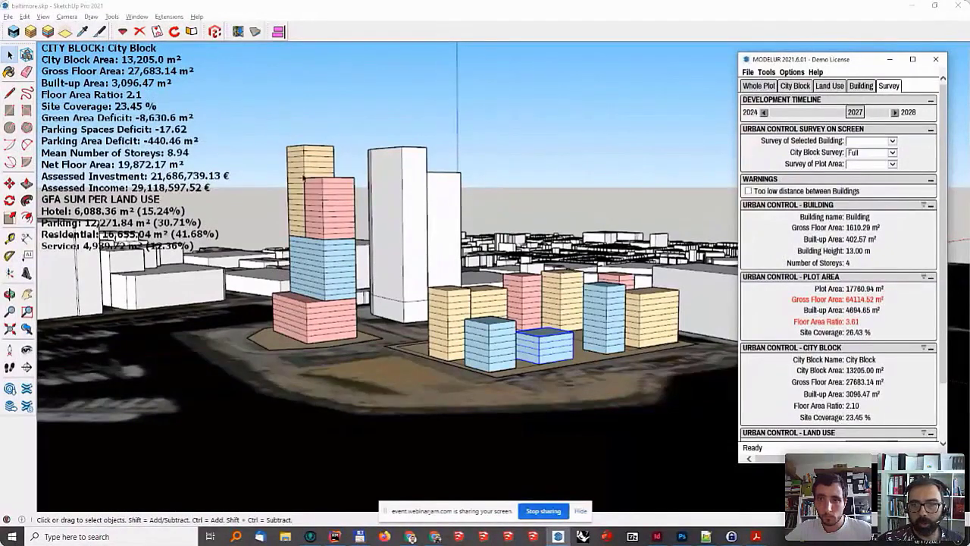
left_click_drag(854, 113, 830, 113)
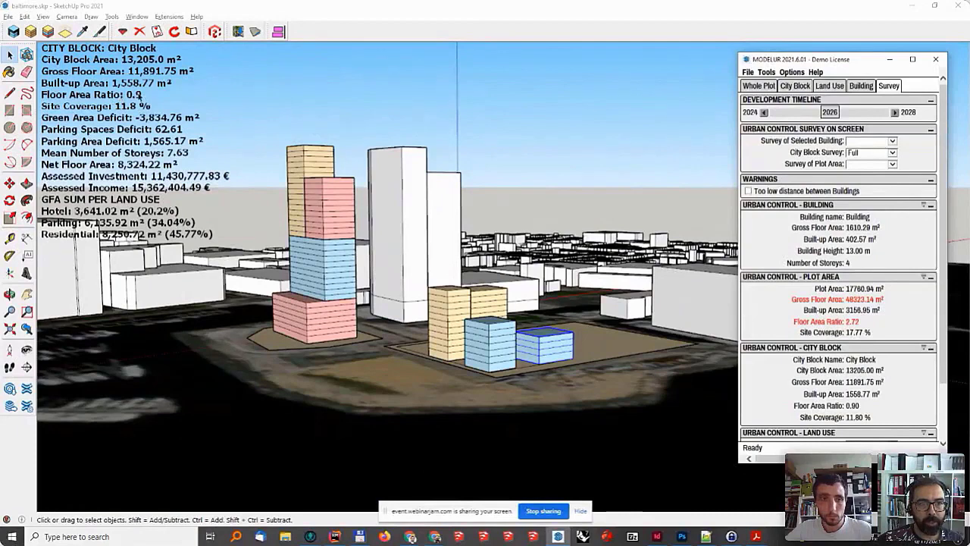
left_click_drag(830, 112, 855, 115)
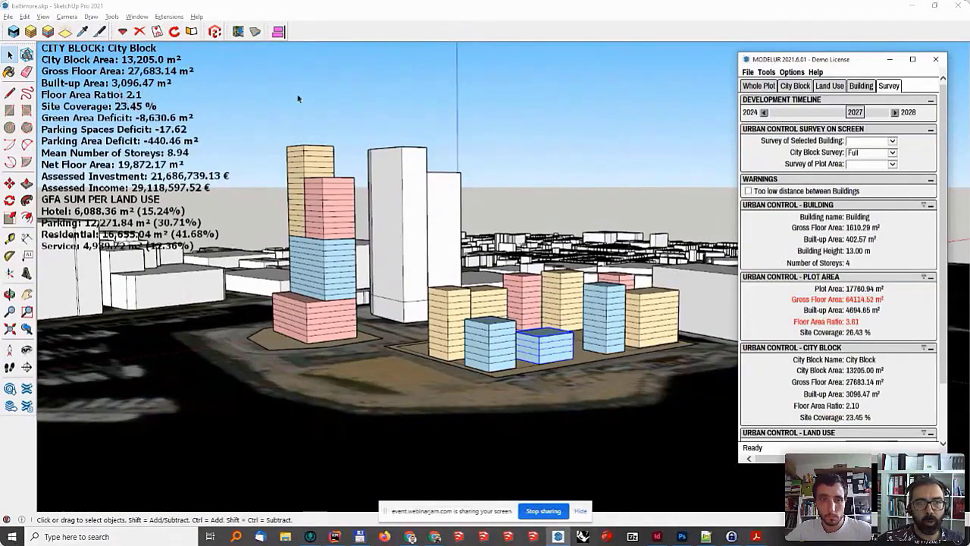
left_click_drag(855, 113, 779, 113)
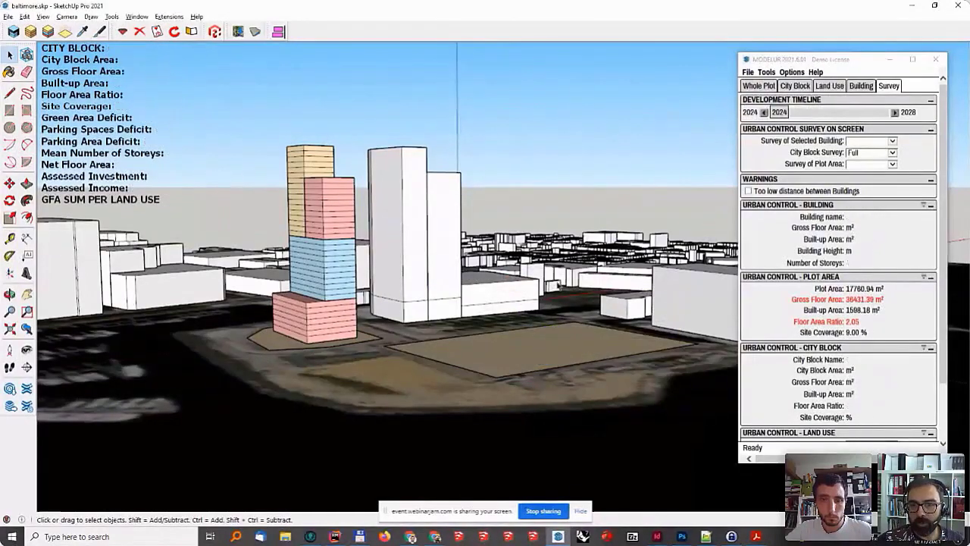
Select the city block plot and advance the timeline to 2028, showing 27,683.14 m² gross floor area.
left_click(552, 359)
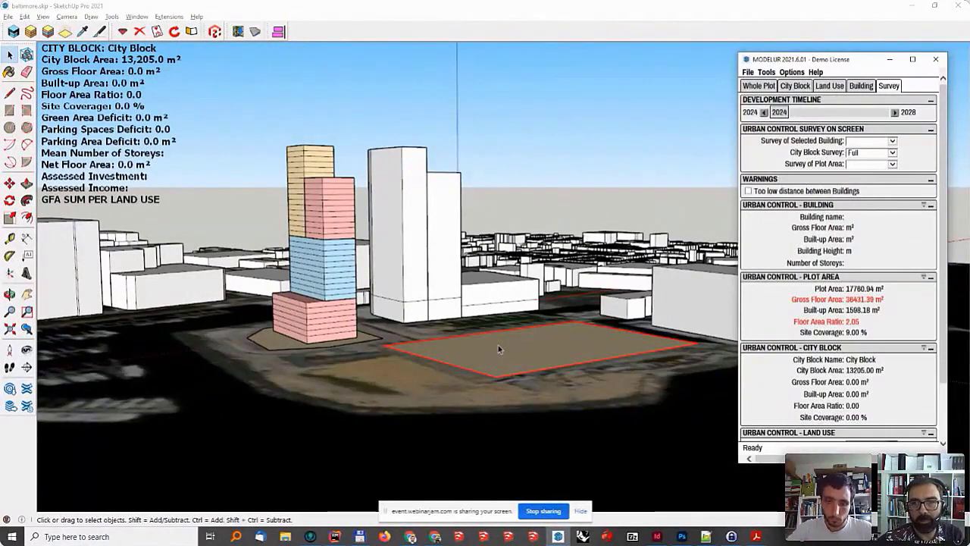
left_click_drag(781, 114, 884, 114)
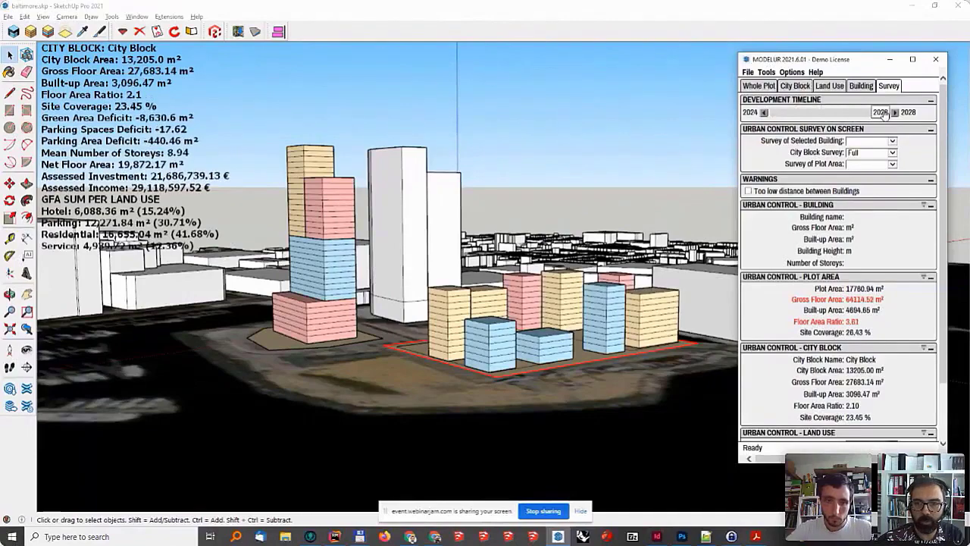
middle_click_drag(540, 281, 564, 341)
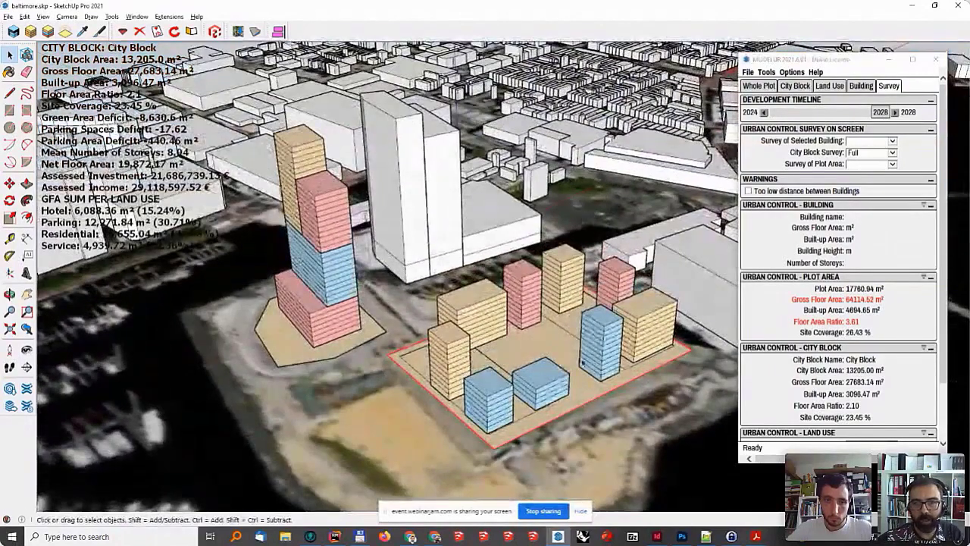